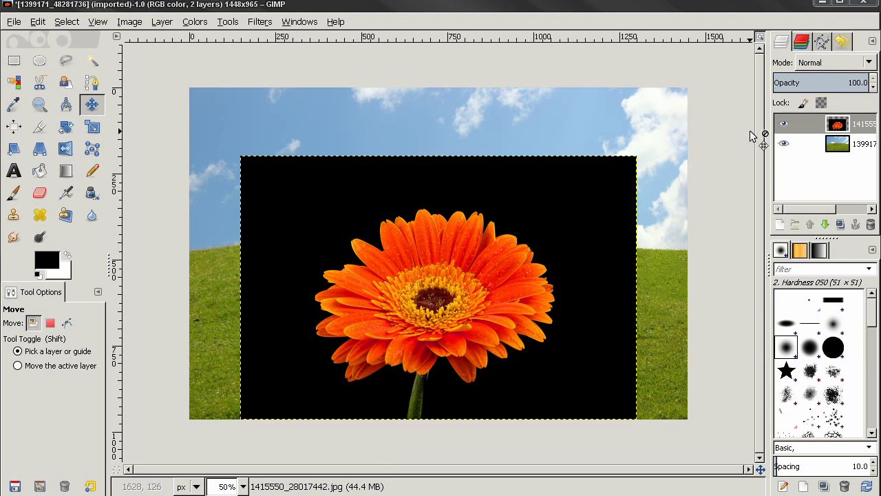
# Hide and re-show the flower layer to check the grass photo beneath it.
pyautogui.click(784, 124)
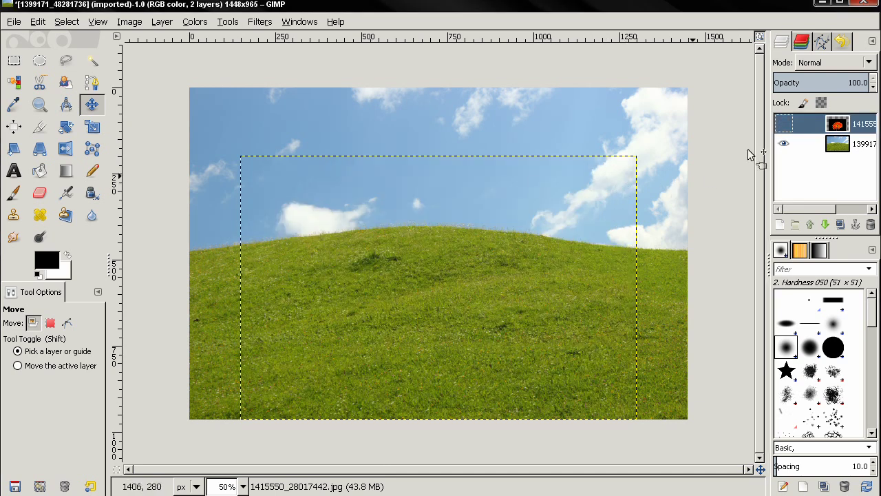
pyautogui.click(784, 124)
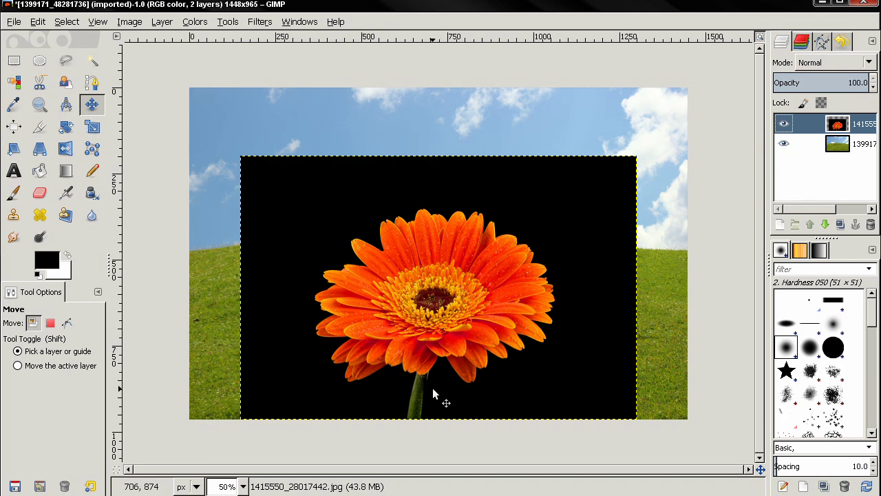
pyautogui.scroll(1, 416, 406)
pyautogui.scroll(1, 415, 396)
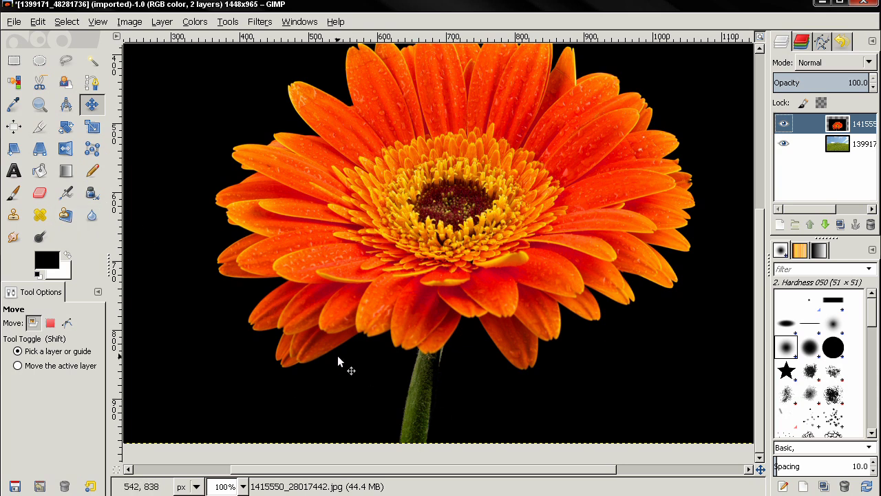
# Fuzzy-select the black background around the gerbera and view it as a Quick Mask overlay.
pyautogui.click(117, 469)
pyautogui.press('-')
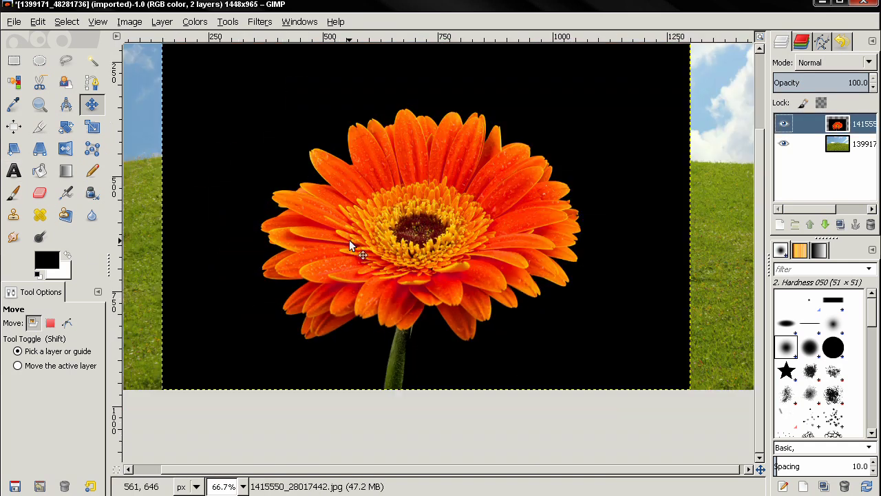
pyautogui.click(92, 60)
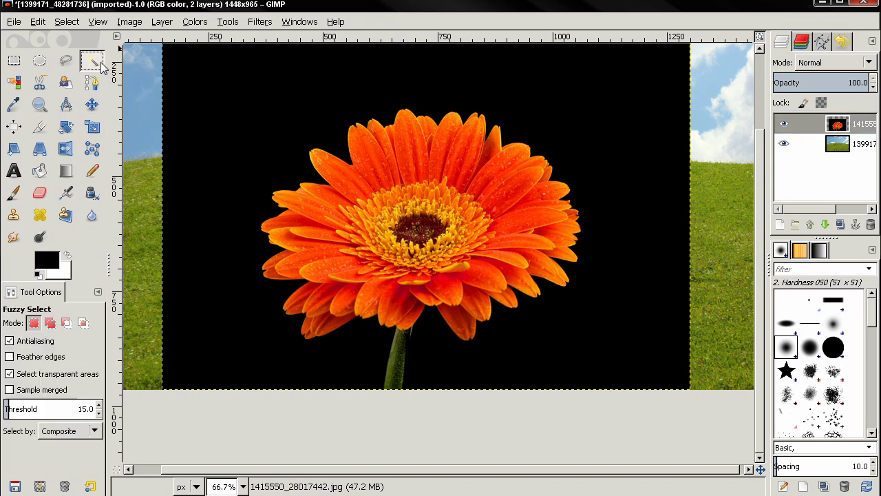
pyautogui.click(212, 126)
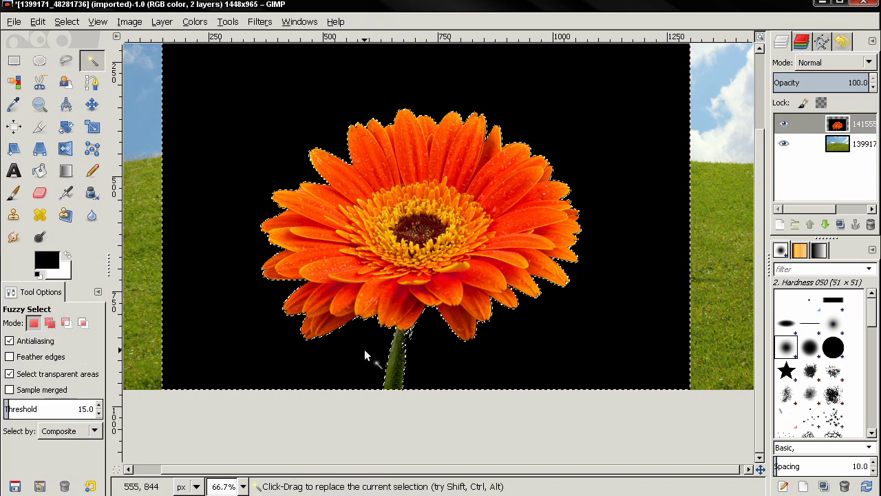
pyautogui.keyDown('ctrl'); pyautogui.scroll(1, 398, 375); pyautogui.keyUp('ctrl')
pyautogui.keyDown('ctrl'); pyautogui.scroll(1, 398, 375); pyautogui.keyUp('ctrl')
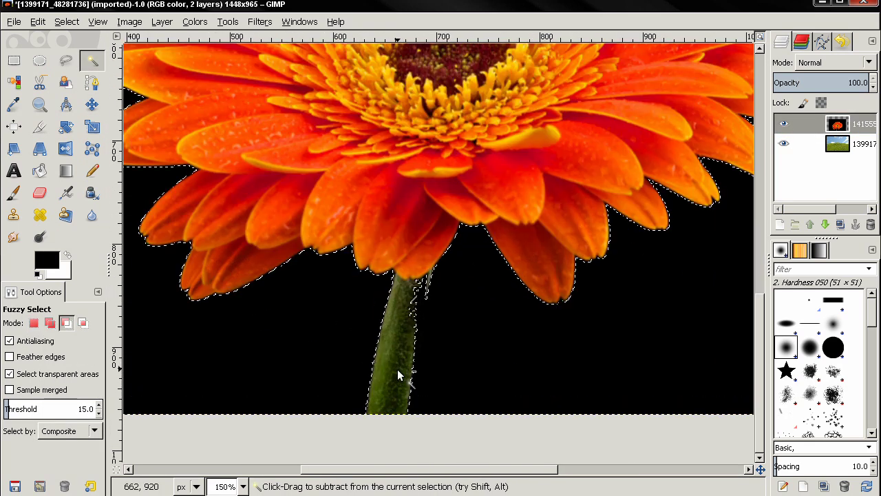
pyautogui.click(117, 477)
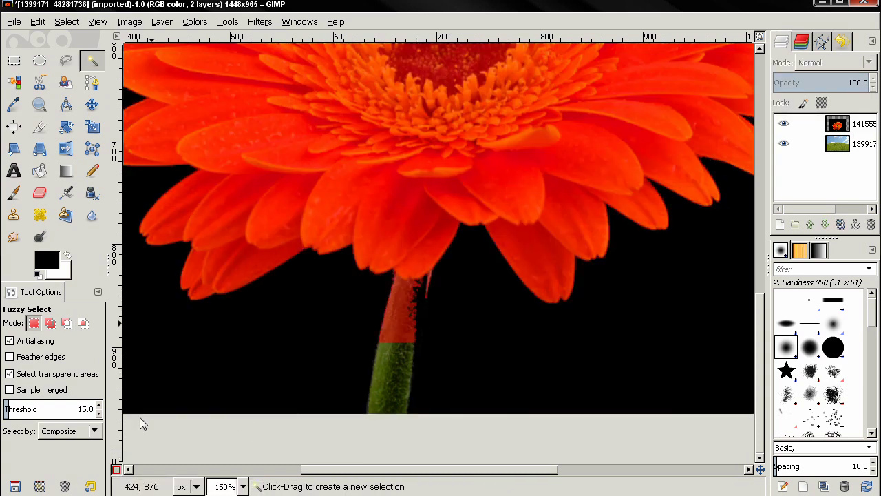
pyautogui.click(13, 193)
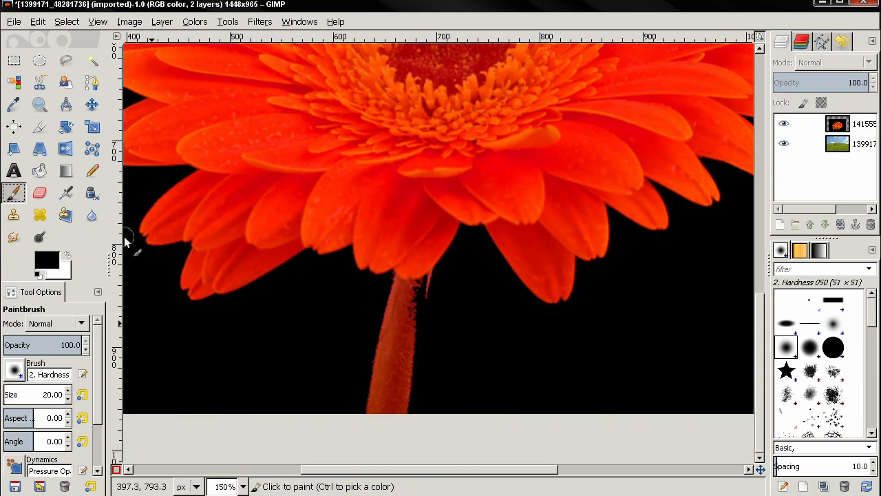
# Paint straight mask strokes down and back up the stem.
pyautogui.click(426, 276)
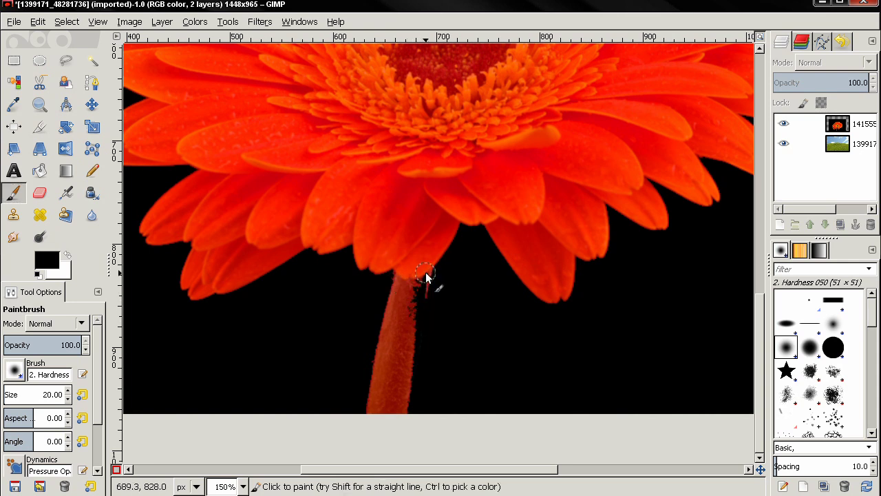
pyautogui.press('shift')
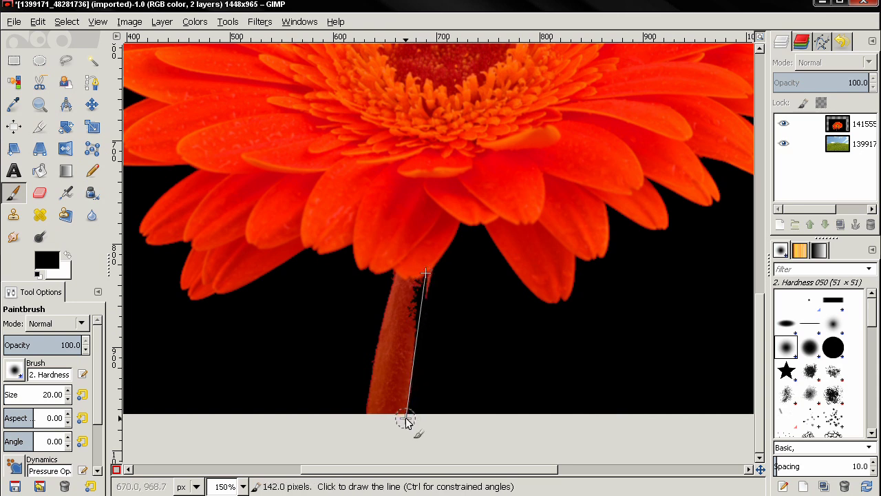
pyautogui.keyDown('shift'); pyautogui.click(405, 418); pyautogui.keyUp('shift')
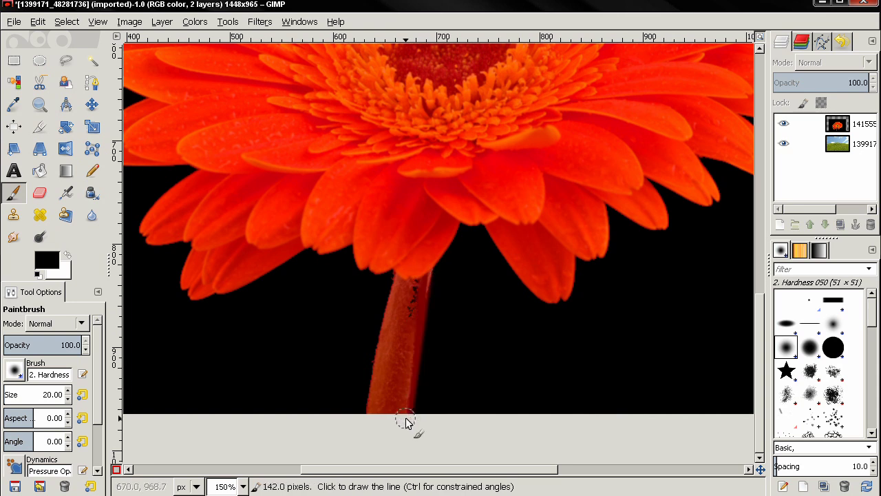
pyautogui.keyDown('shift'); pyautogui.click(416, 268); pyautogui.keyUp('shift')
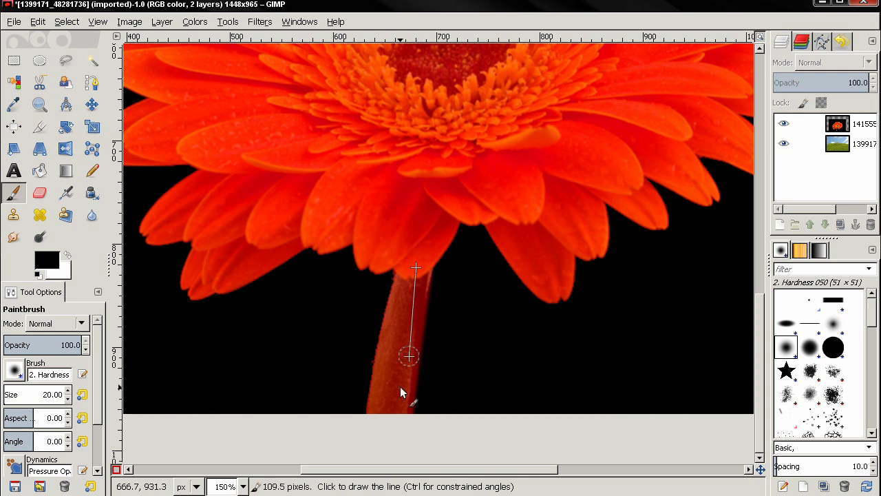
# Turn off the Quick Mask overlay and zoom in on the whole flower.
pyautogui.keyDown('ctrl'); pyautogui.scroll(-1, 404, 306); pyautogui.keyUp('ctrl')
pyautogui.keyDown('ctrl'); pyautogui.scroll(-1, 405, 309); pyautogui.keyUp('ctrl')
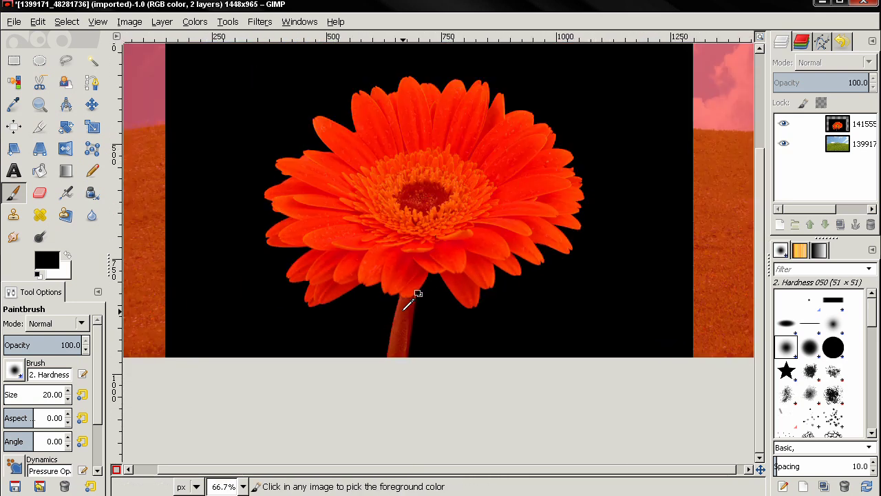
pyautogui.click(117, 469)
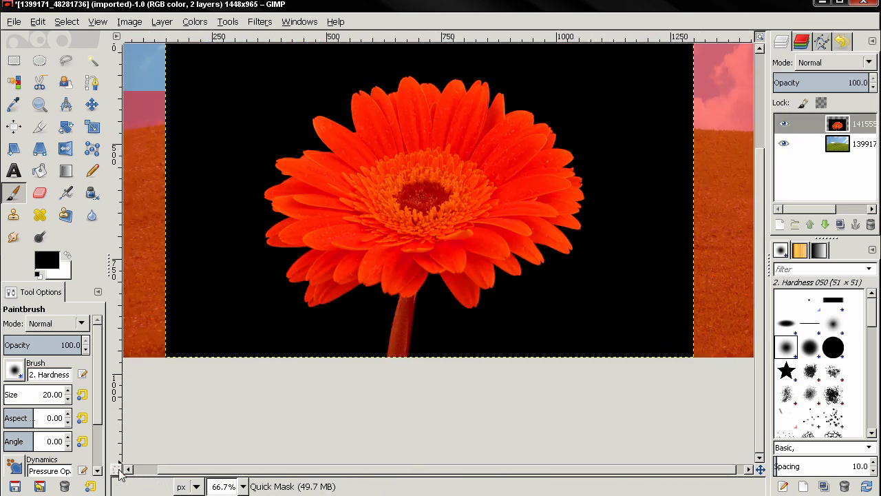
pyautogui.moveTo(321, 216); pyautogui.dragTo(336, 280)
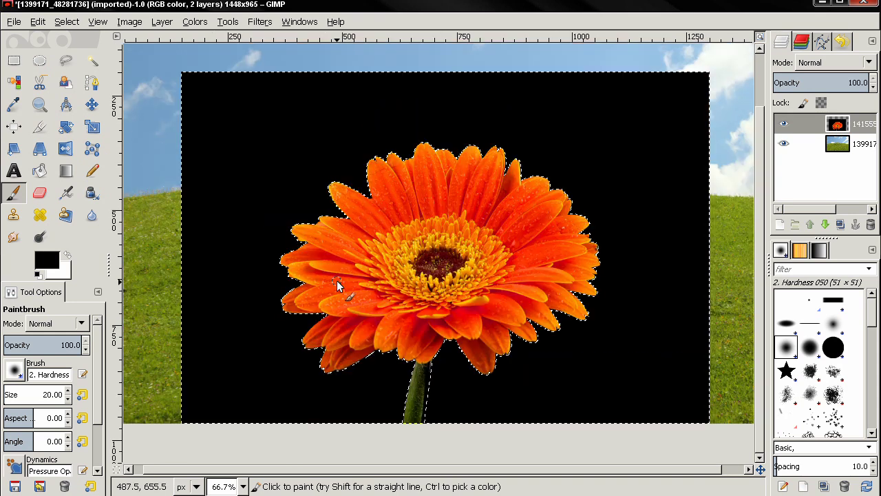
pyautogui.keyDown('ctrl'); pyautogui.scroll(1, 337, 280); pyautogui.keyUp('ctrl')
pyautogui.keyDown('ctrl'); pyautogui.scroll(1, 295, 191); pyautogui.keyUp('ctrl')
pyautogui.keyDown('ctrl'); pyautogui.scroll(1, 305, 173); pyautogui.keyUp('ctrl')
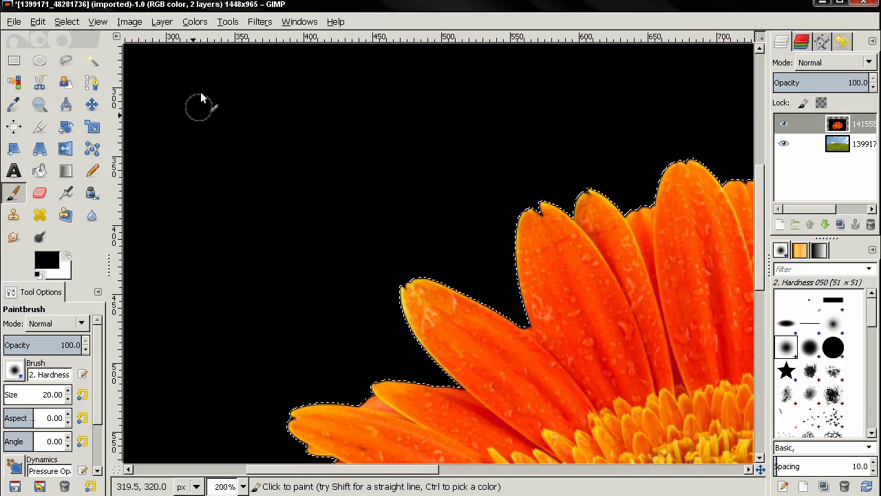
# Grow the background selection by 1 pixel.
pyautogui.click(67, 21)
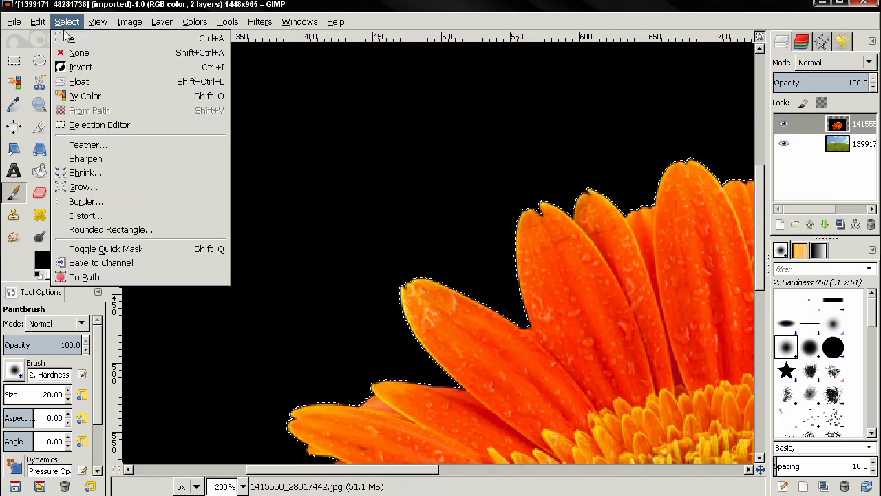
pyautogui.click(99, 187)
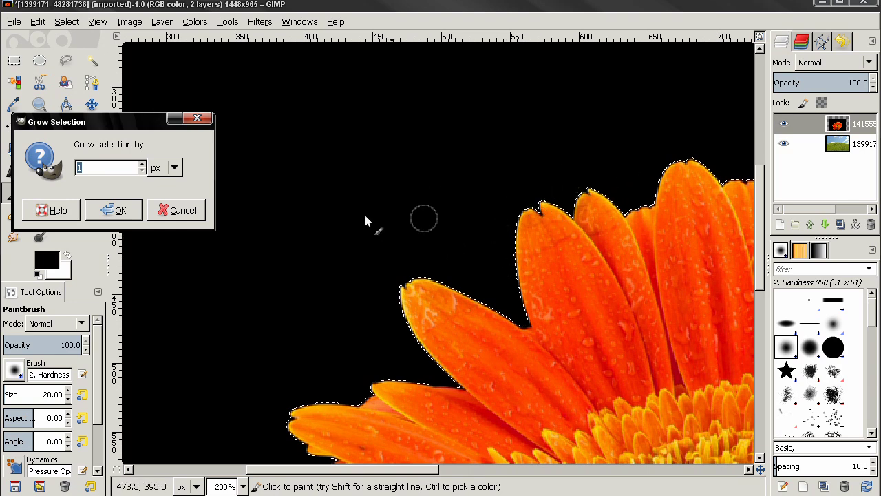
pyautogui.click(117, 212)
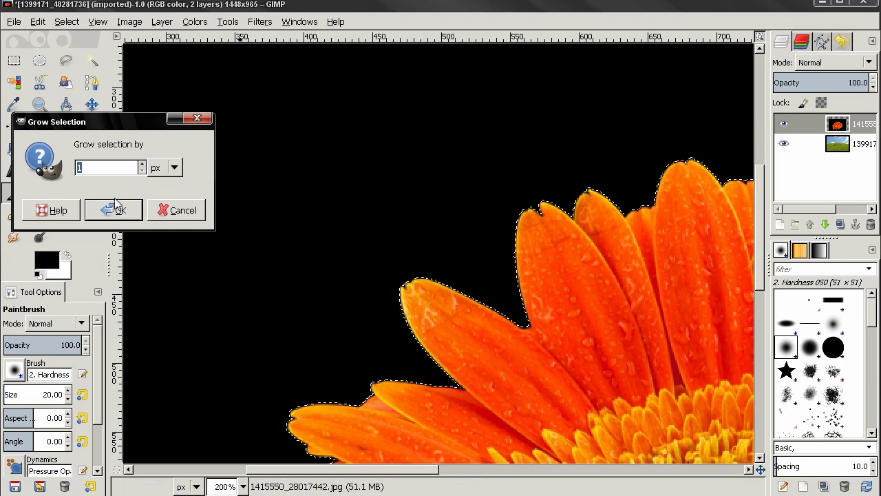
pyautogui.click(117, 212)
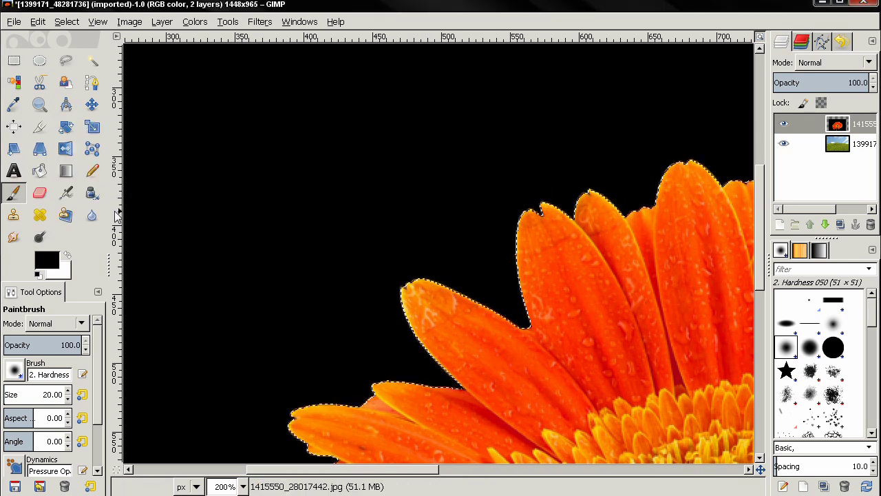
pyautogui.click(69, 23)
# Feather the selection by 2 px and delete the black background around the flower.
pyautogui.click(95, 145)
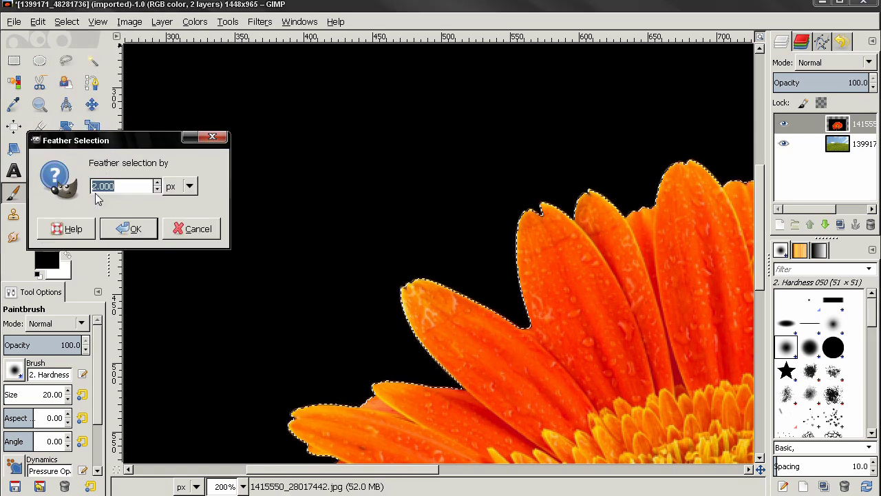
pyautogui.click(135, 230)
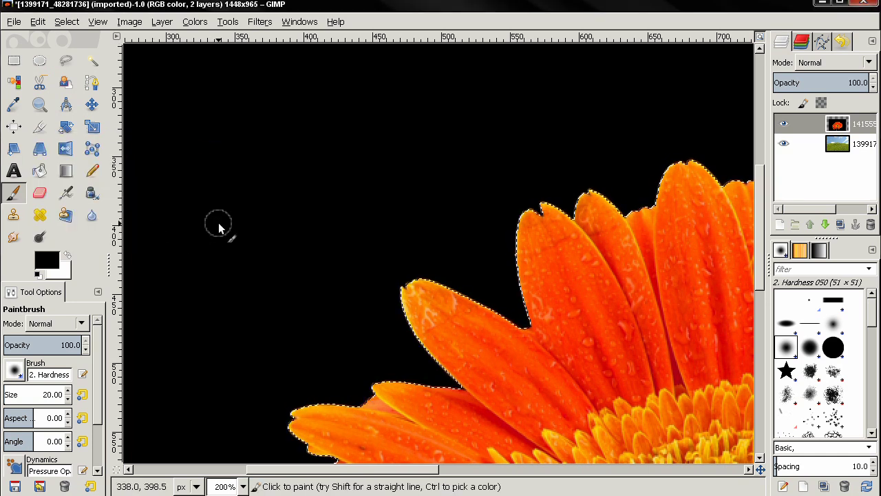
pyautogui.press('Delete')
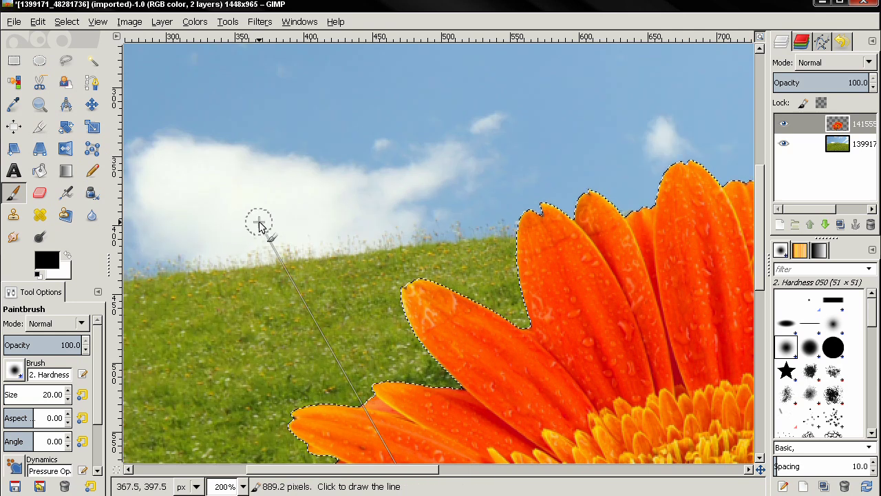
# Deselect everything and make the sky-and-grass layer active.
pyautogui.hotkey('ctrl', 'shift', 'a')
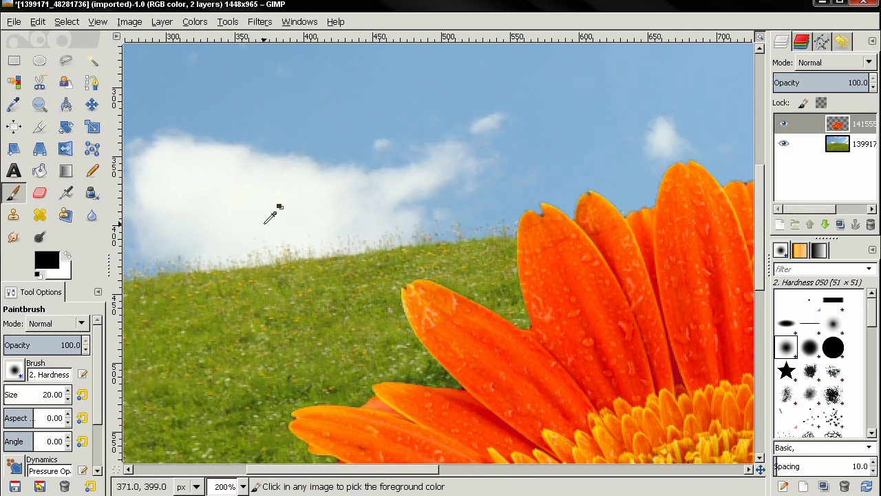
pyautogui.keyDown('ctrl'); pyautogui.scroll(-1, 265, 222); pyautogui.keyUp('ctrl')
pyautogui.keyDown('ctrl'); pyautogui.scroll(-3, 267, 220); pyautogui.keyUp('ctrl')
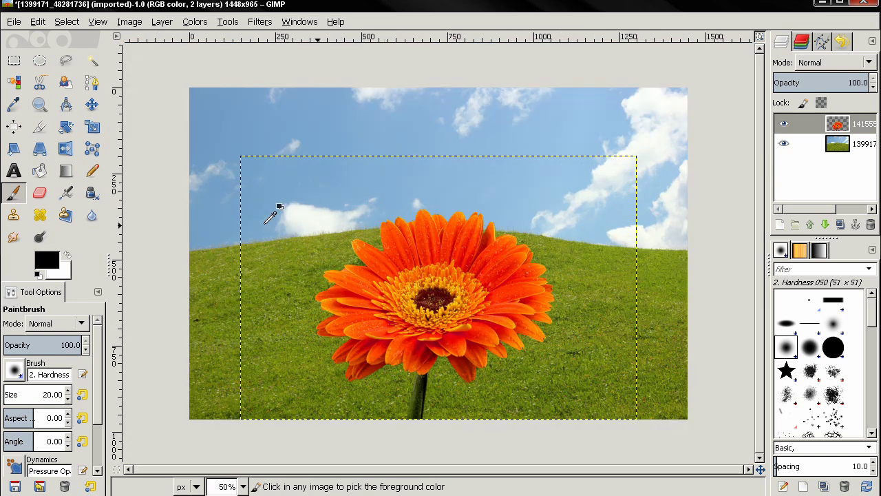
pyautogui.keyDown('ctrl'); pyautogui.scroll(1, 269, 219); pyautogui.keyUp('ctrl')
pyautogui.keyDown('ctrl'); pyautogui.scroll(-1, 275, 207); pyautogui.keyUp('ctrl')
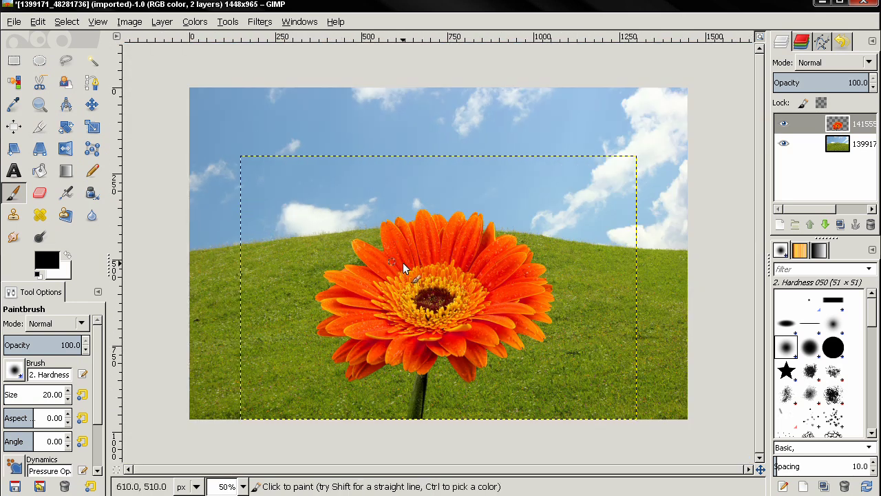
pyautogui.click(806, 143)
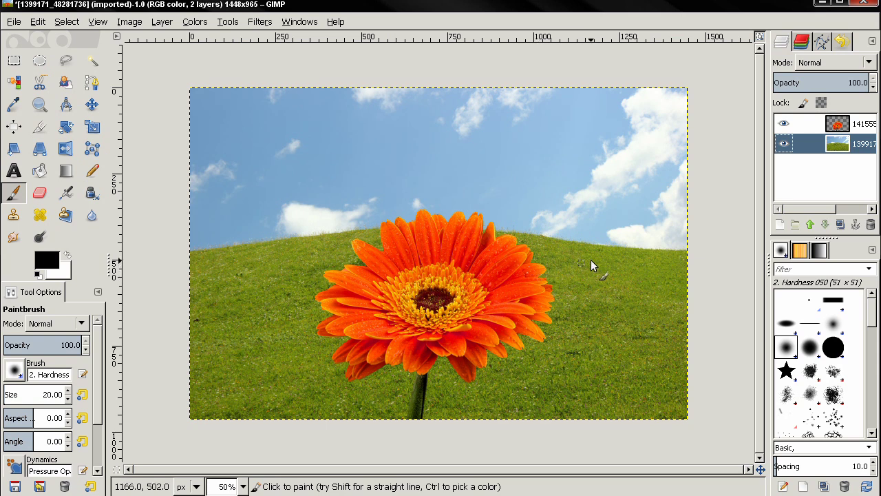
# Flatten the gerbera and hill-and-sky layers into a single layer.
pyautogui.rightClick(844, 131)
pyautogui.click(750, 479)
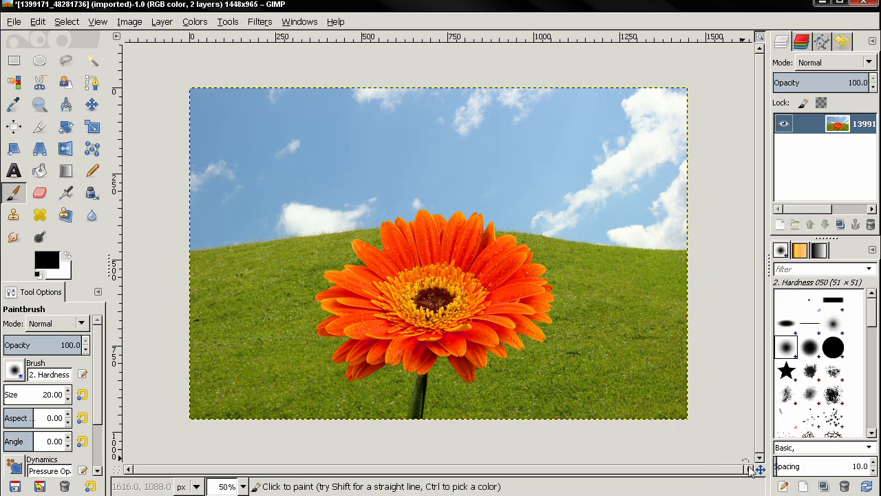
pyautogui.moveTo(505, 297); pyautogui.dragTo(508, 294)
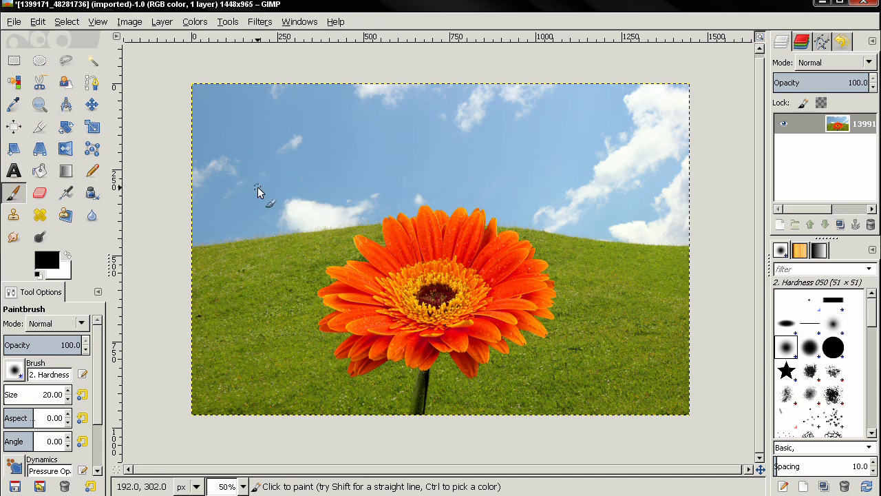
# With Foreground Select, lasso roughly around the gerbera, then paint over its head and stem.
pyautogui.click(67, 84)
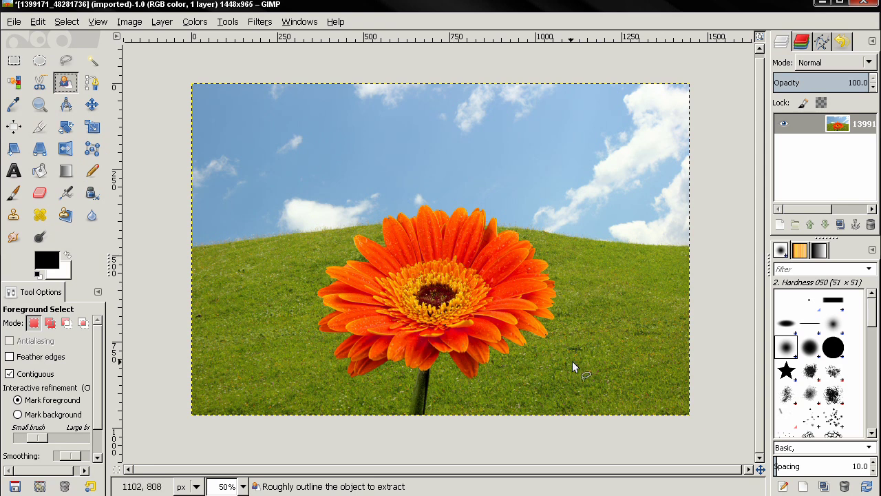
pyautogui.moveTo(381, 204); pyautogui.dragTo(337, 239)
pyautogui.moveTo(384, 387); pyautogui.dragTo(432, 422)
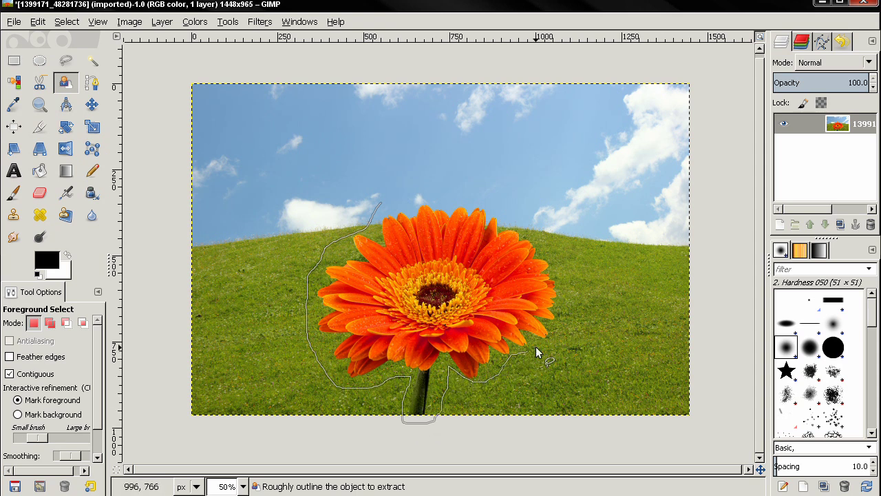
pyautogui.click(384, 202)
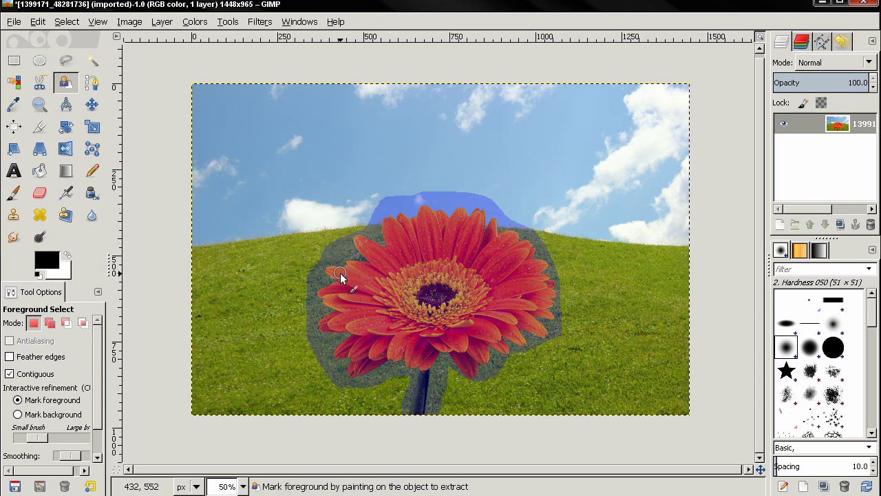
pyautogui.moveTo(340, 273)
pyautogui.mouseDown()
pyautogui.moveTo(462, 289)
pyautogui.moveTo(393, 330)
pyautogui.moveTo(348, 321)
pyautogui.moveTo(344, 305)
pyautogui.moveTo(472, 269)
pyautogui.moveTo(433, 251)
pyautogui.moveTo(462, 240)
pyautogui.moveTo(528, 281)
pyautogui.moveTo(513, 320)
pyautogui.moveTo(491, 311)
pyautogui.mouseUp()
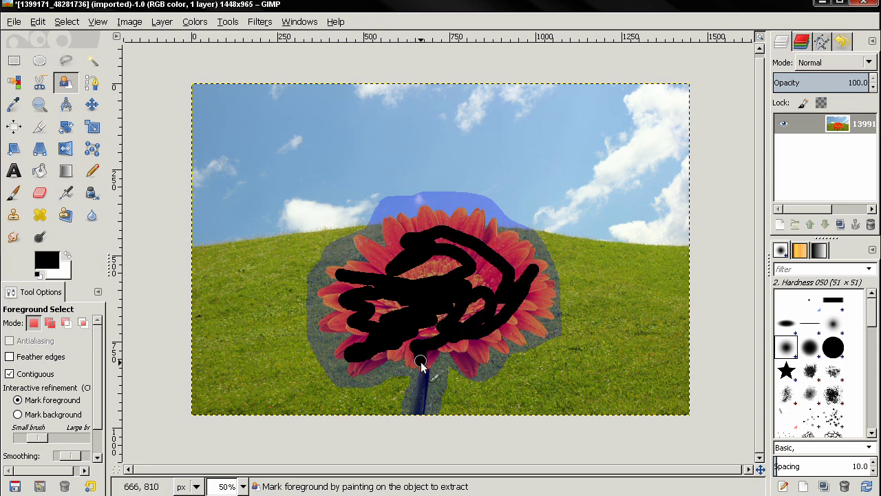
pyautogui.moveTo(421, 362); pyautogui.dragTo(420, 397)
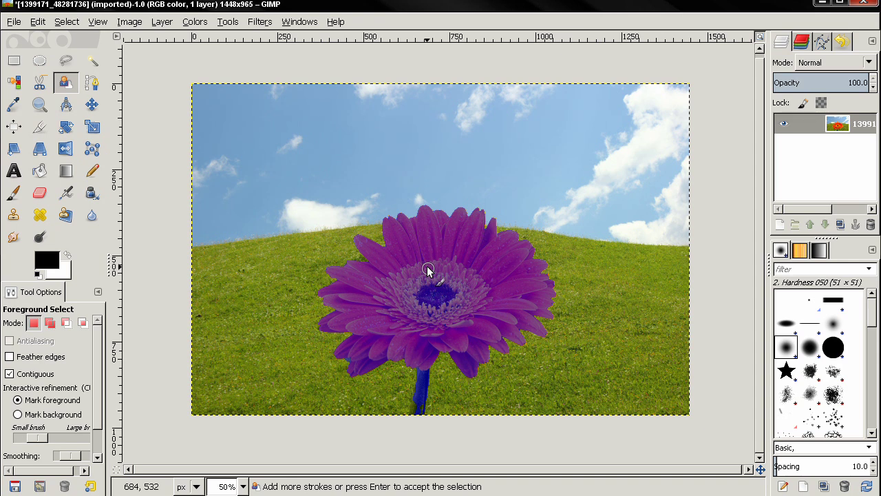
# Accept the extracted gerbera and stem as the active selection.
pyautogui.press('Return')
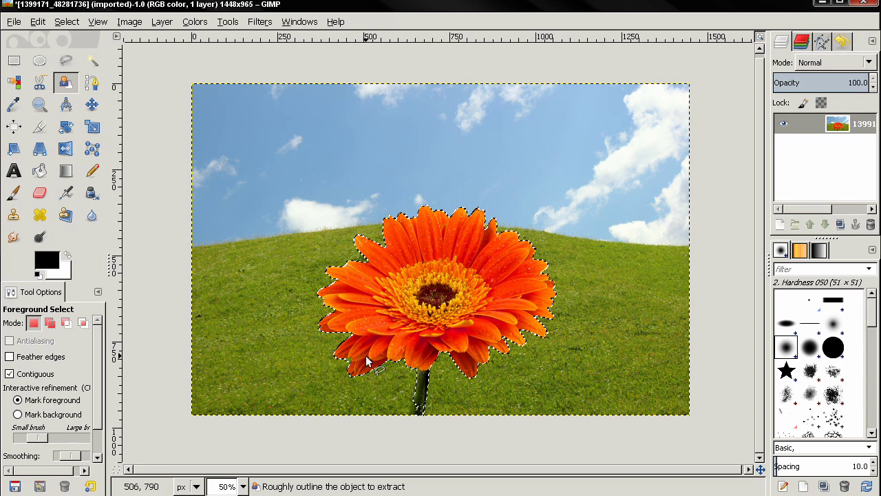
pyautogui.scroll(1, 413, 423)
pyautogui.scroll(1, 413, 423)
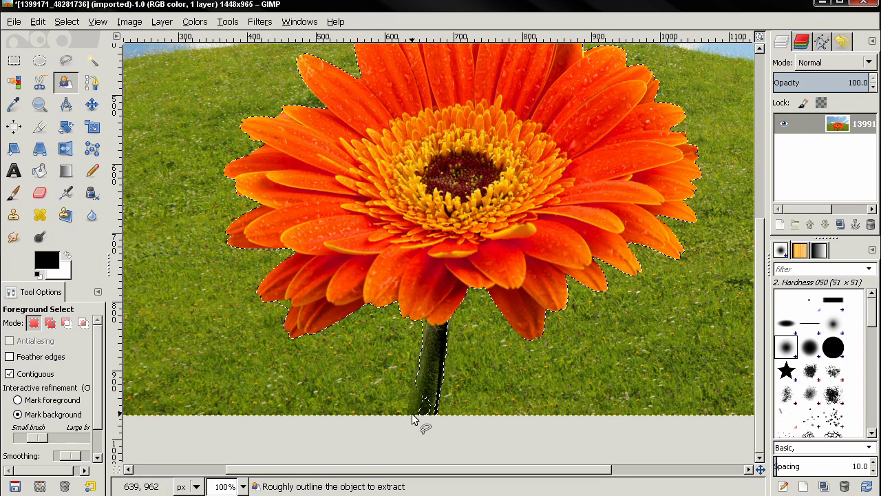
pyautogui.scroll(1, 413, 419)
# Check the flower selection's edges in Quick Mask, then return to the marching-ants outline.
pyautogui.click(418, 378)
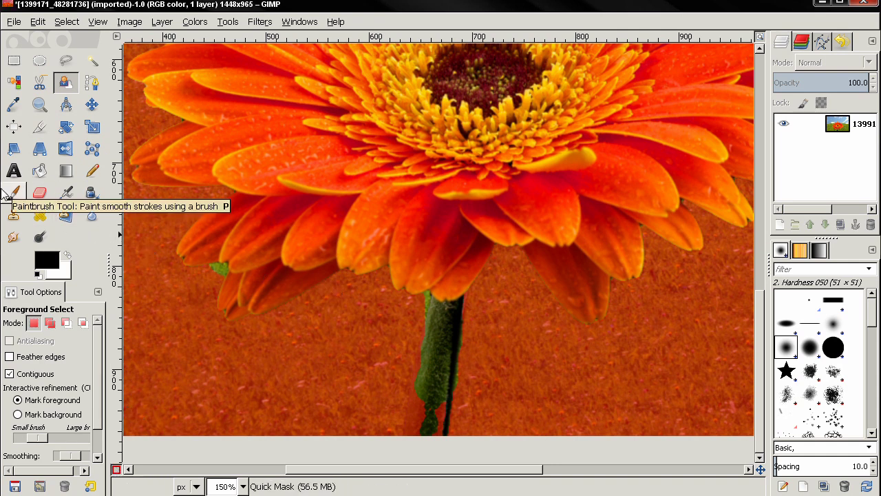
pyautogui.keyDown('ctrl'); pyautogui.scroll(-1, 393, 234); pyautogui.keyUp('ctrl')
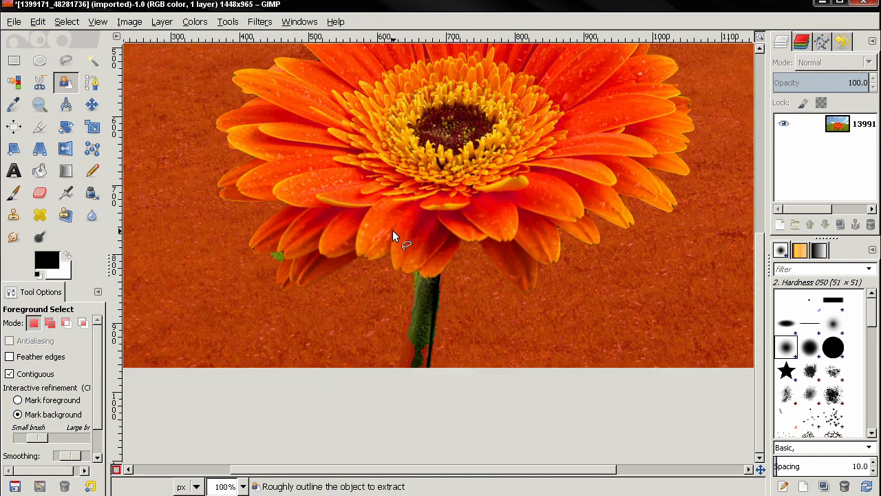
pyautogui.keyDown('ctrl'); pyautogui.scroll(-1, 393, 235); pyautogui.keyUp('ctrl')
pyautogui.keyDown('ctrl'); pyautogui.scroll(-1, 393, 235); pyautogui.keyUp('ctrl')
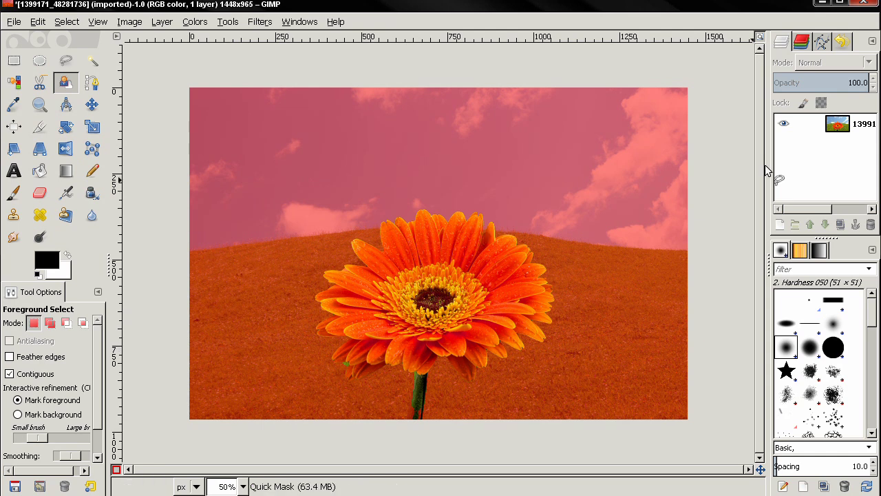
pyautogui.press('Return')
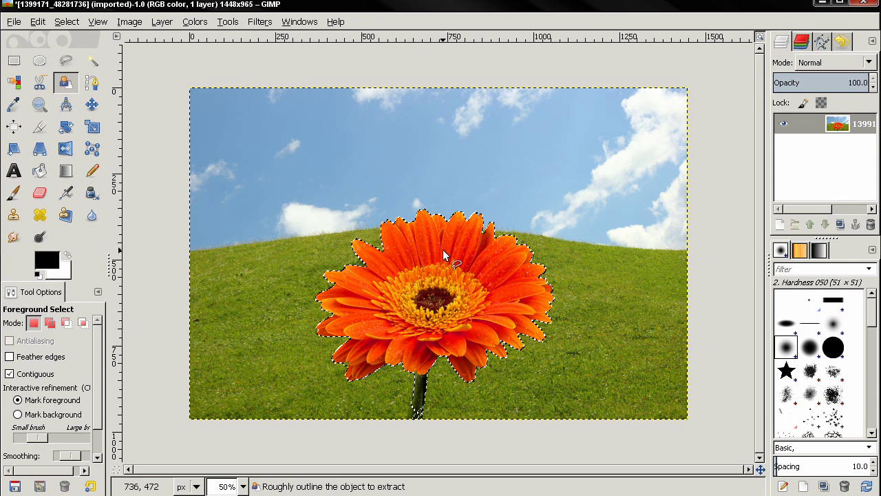
pyautogui.click(38, 21)
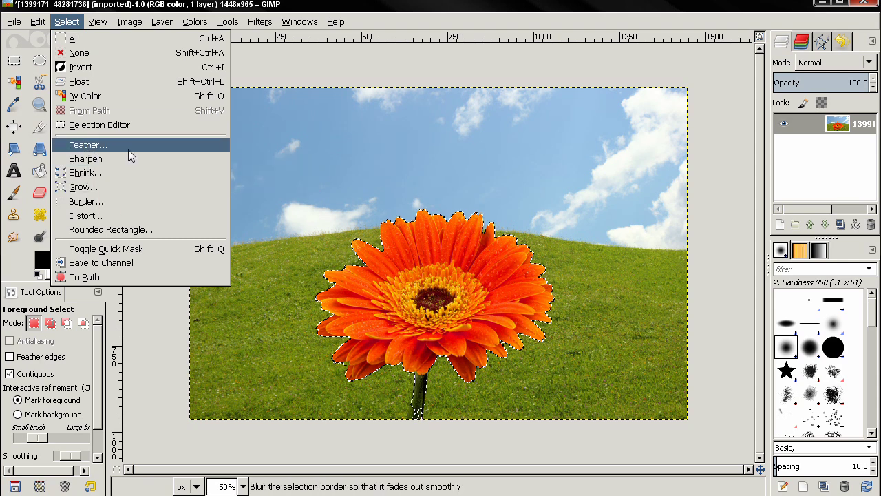
pyautogui.click(449, 15)
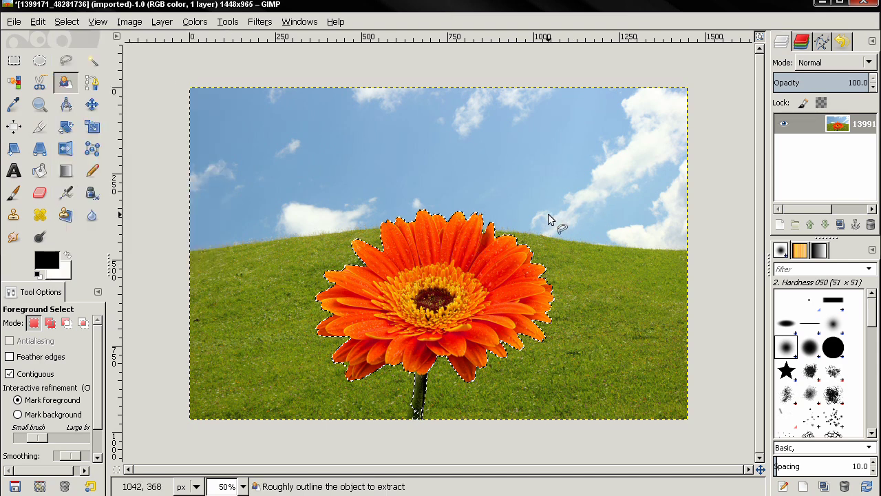